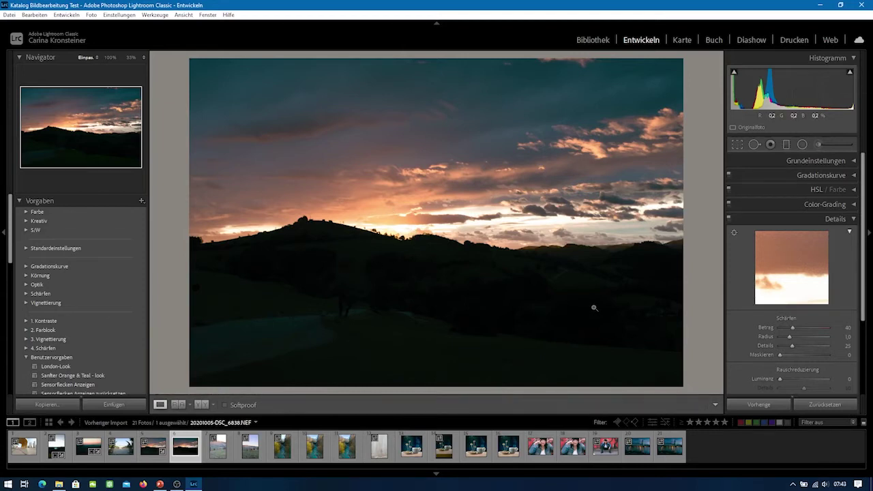
Set Highlights to -51 and Shadows to +100, then inspect the road at 100% zoom.
key("ctrl+1")
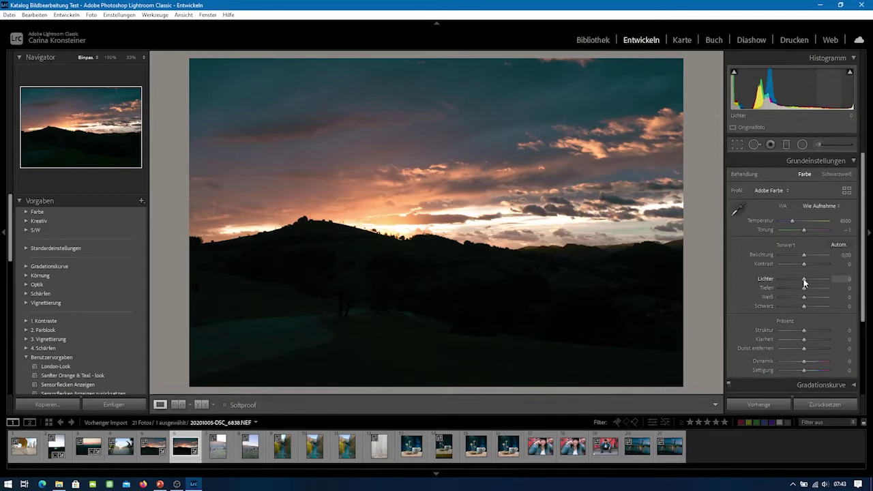
left_click_drag(804, 282, 792, 282)
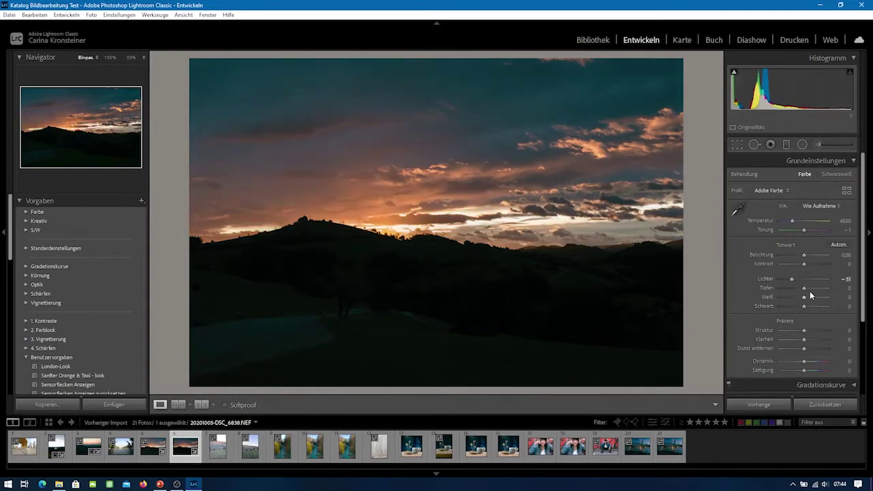
left_click_drag(804, 288, 829, 289)
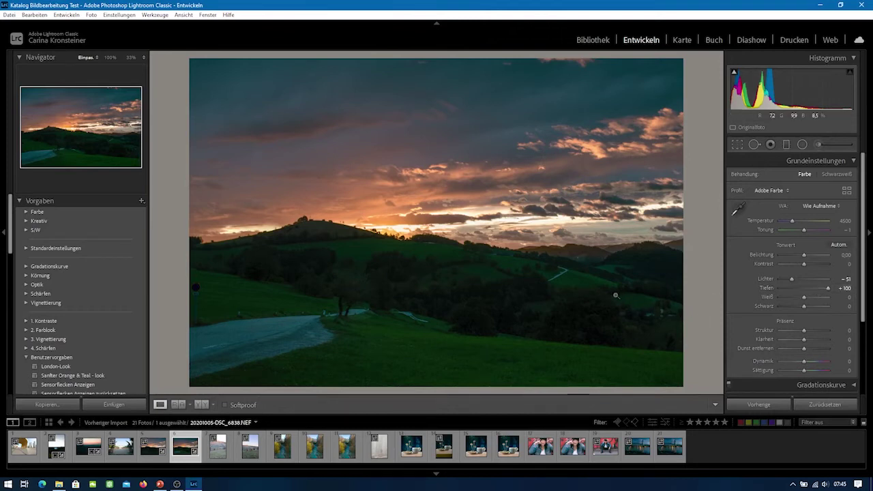
left_click(552, 267)
left_click_drag(607, 314, 468, 311)
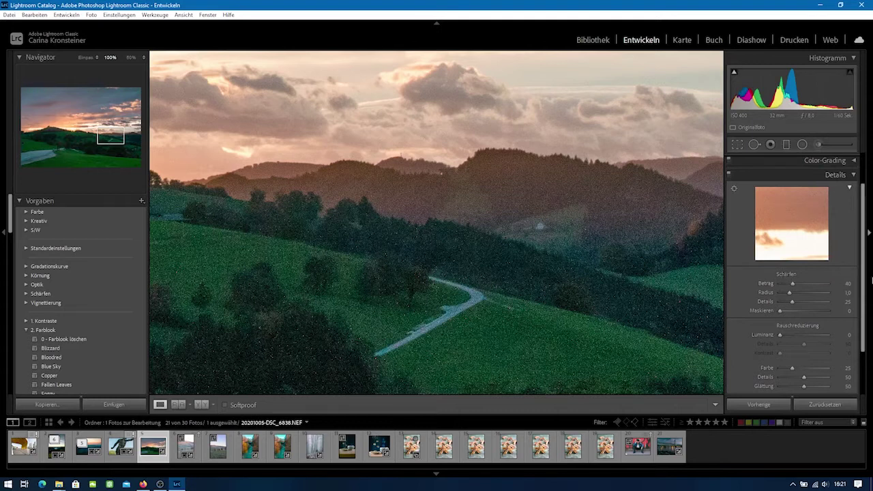
Set Luminance noise reduction to 25 and sharpening Amount 67, Radius 1.1, Masking 56.
scroll(835, 271, "down", 1)
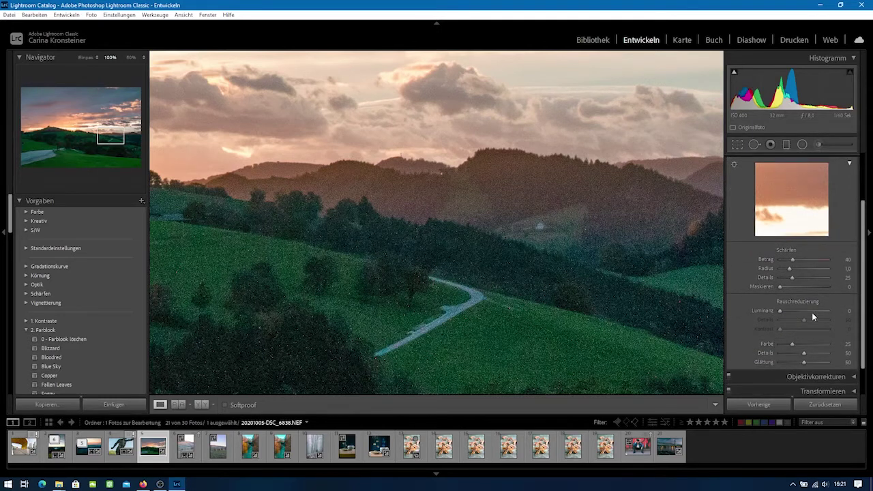
left_click_drag(782, 312, 794, 312)
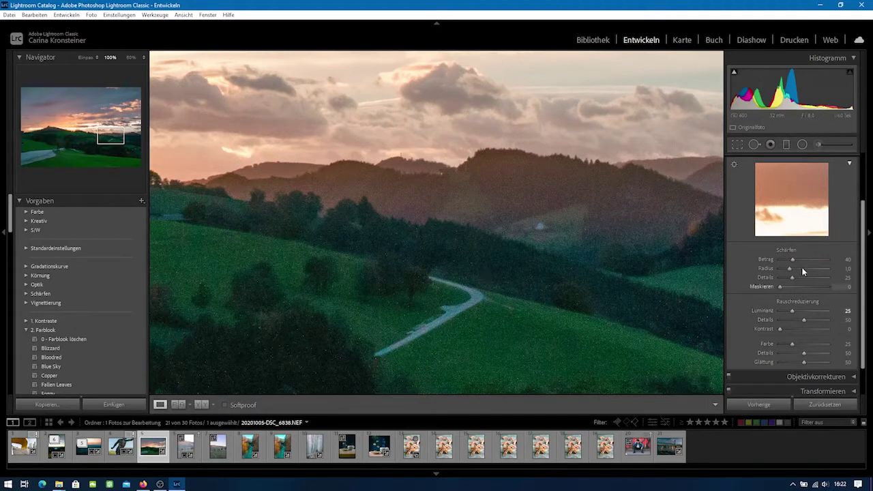
left_click_drag(795, 261, 803, 261)
left_click_drag(792, 271, 806, 288)
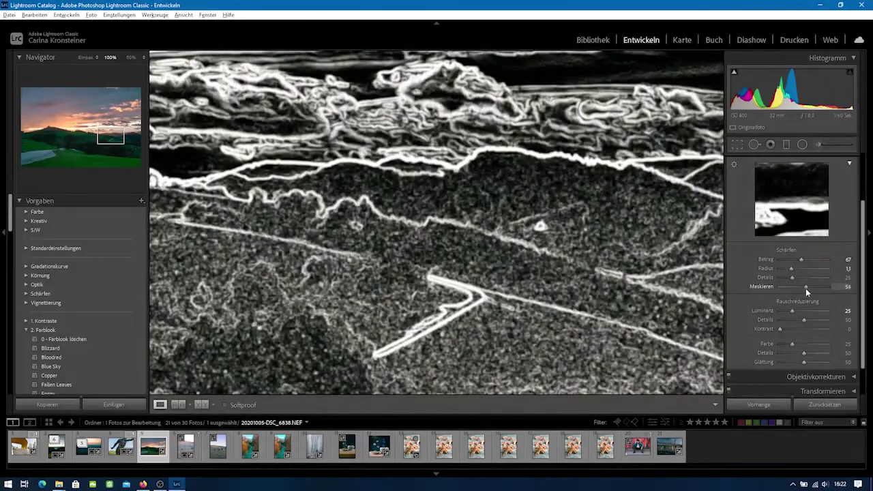
Toggle the Detail panel off and back on to compare before and after.
scroll(728, 176, "up", 1)
left_click(729, 176)
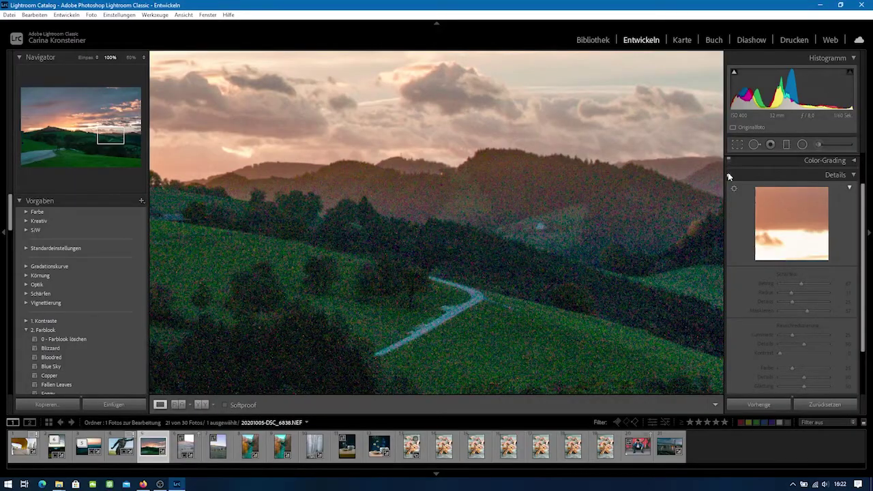
left_click(729, 176)
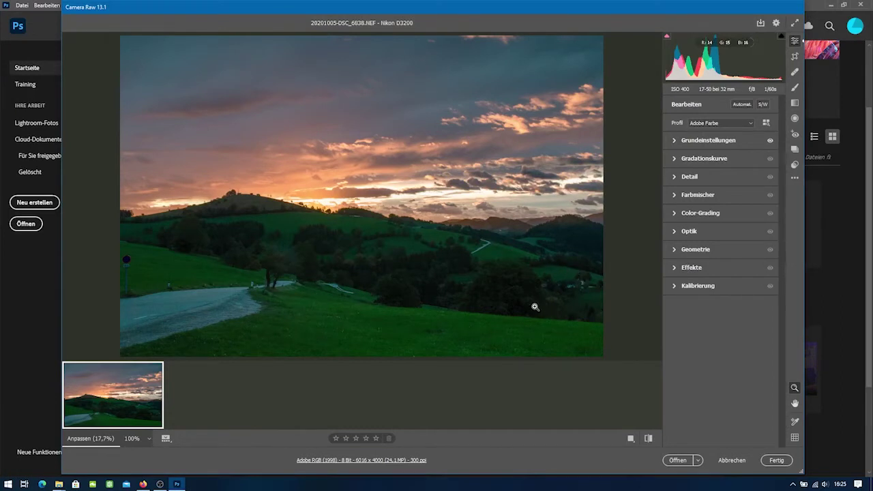
At 100% zoom, set noise reduction to 24 and sharpening to 56, then toggle Detail to compare.
left_click(690, 176)
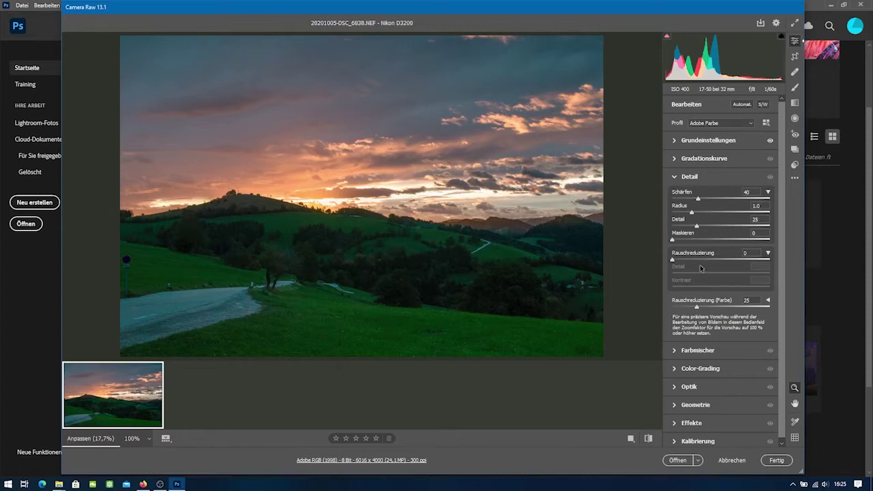
left_click(483, 245)
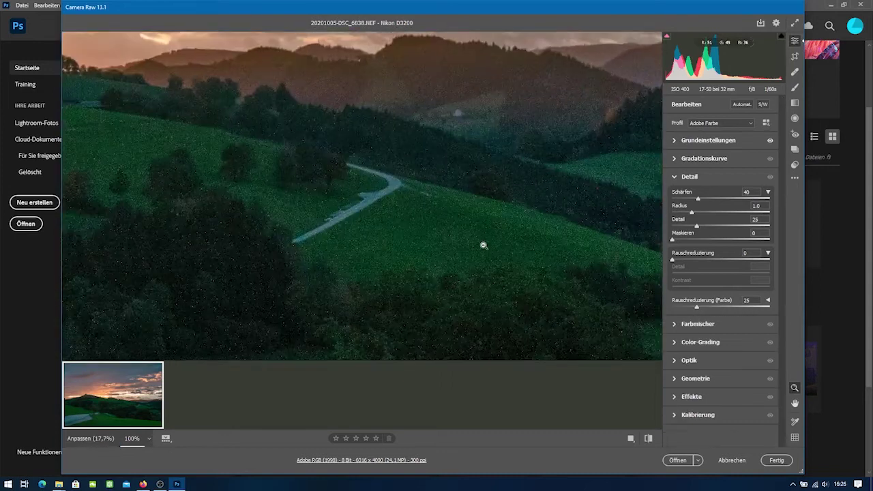
left_click_drag(672, 259, 692, 258)
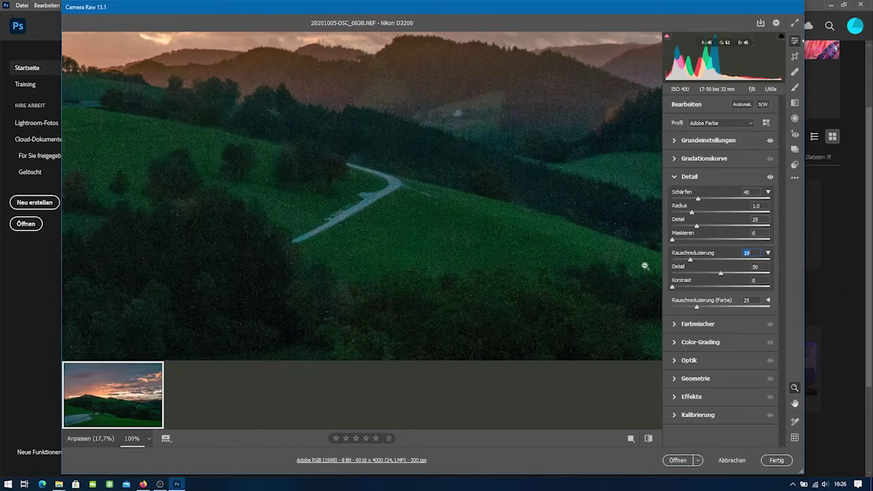
mouse_move(698, 199)
left_mouse_down()
mouse_move(709, 198)
mouse_move(695, 212)
mouse_move(699, 226)
mouse_move(724, 239)
mouse_move(694, 260)
left_mouse_up()
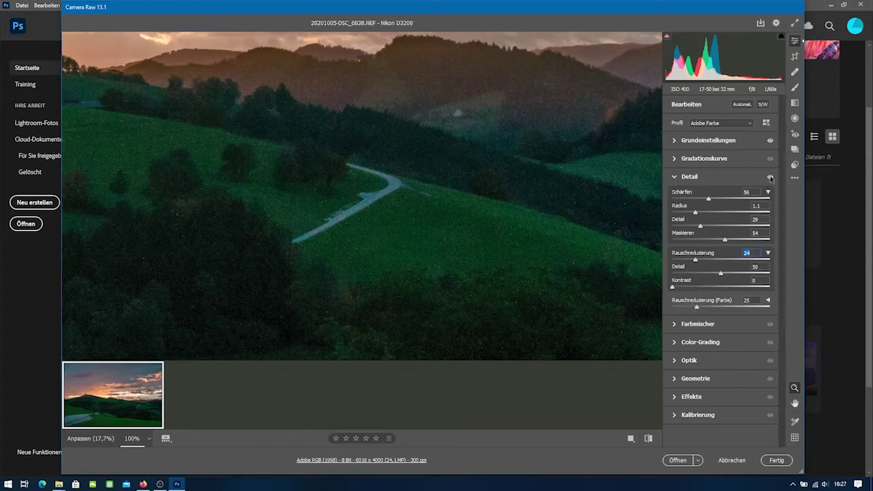
left_click(771, 178)
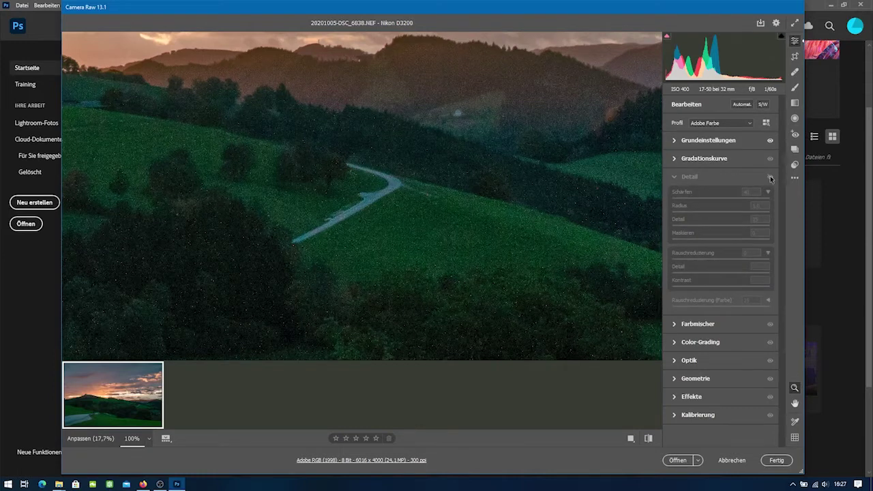
left_click(771, 177)
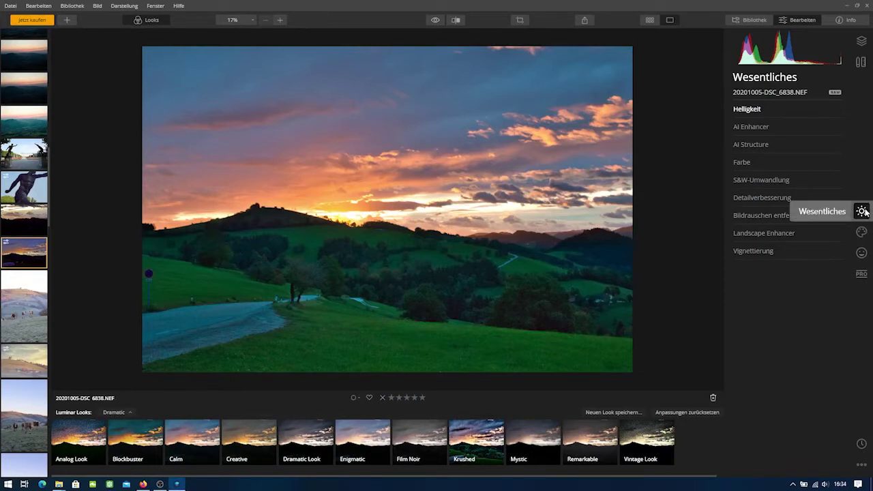
Raise Luminar 4's luminance denoising to 36 while checking the hillside at 100% zoom.
left_click(762, 216)
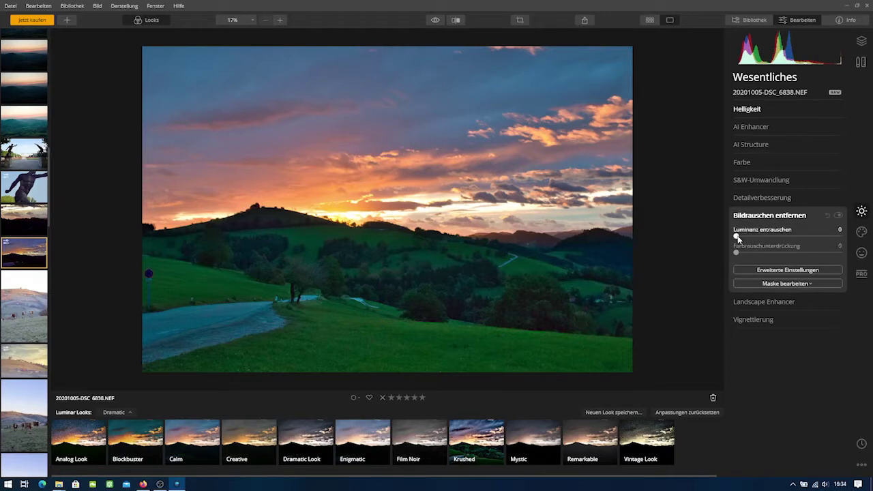
left_click(756, 236)
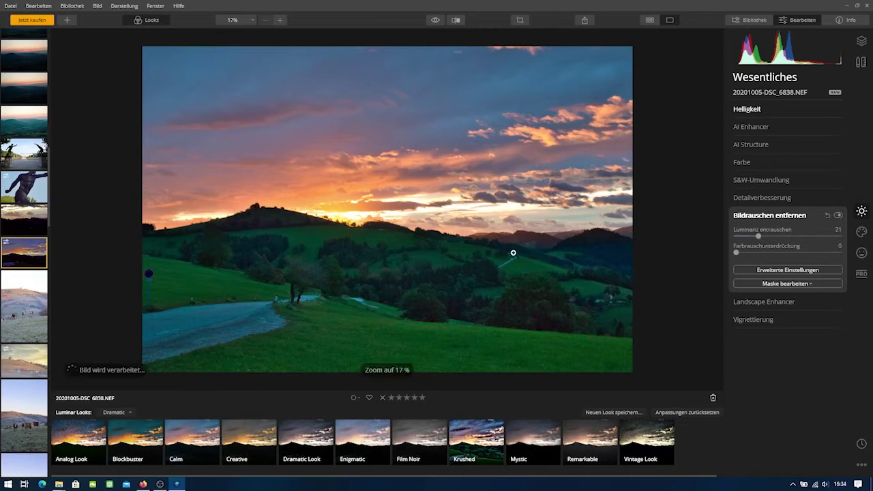
left_click(509, 251)
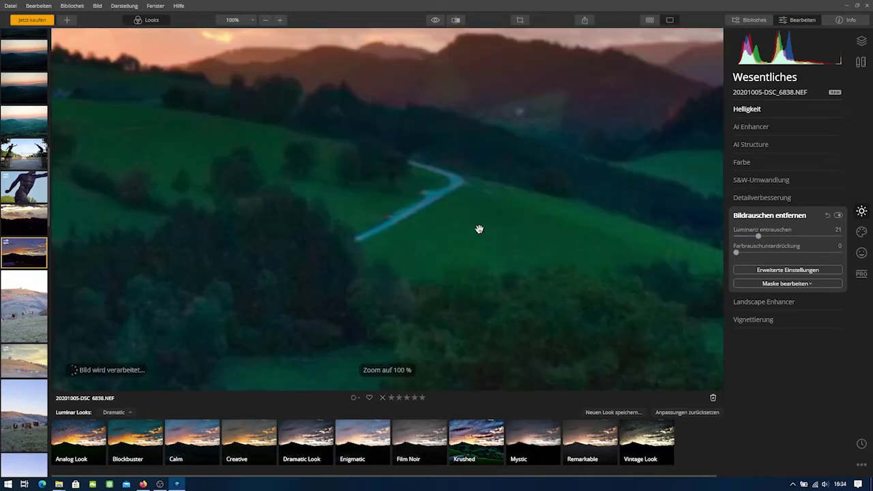
left_click_drag(480, 229, 485, 275)
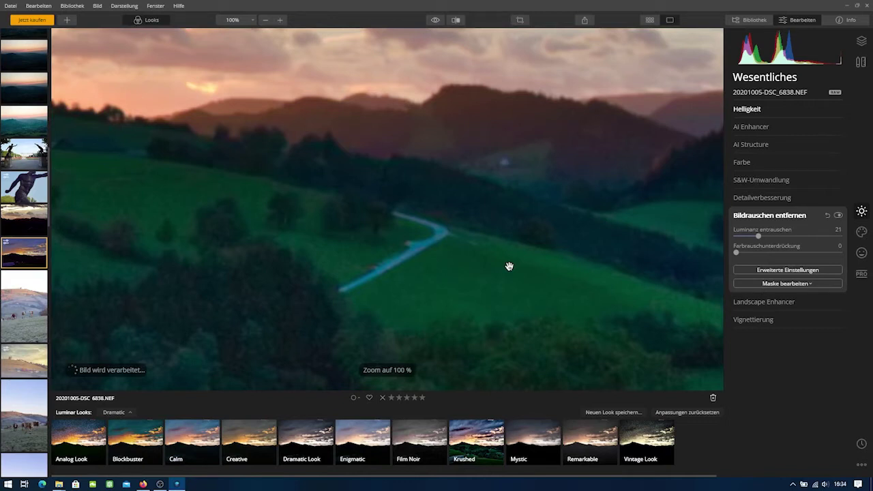
left_click(737, 236)
left_click_drag(737, 236, 760, 237)
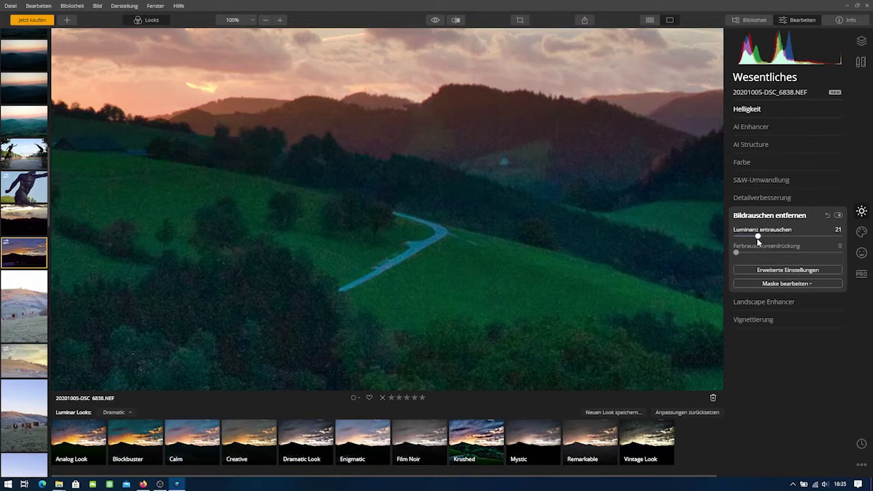
left_click_drag(759, 237, 761, 238)
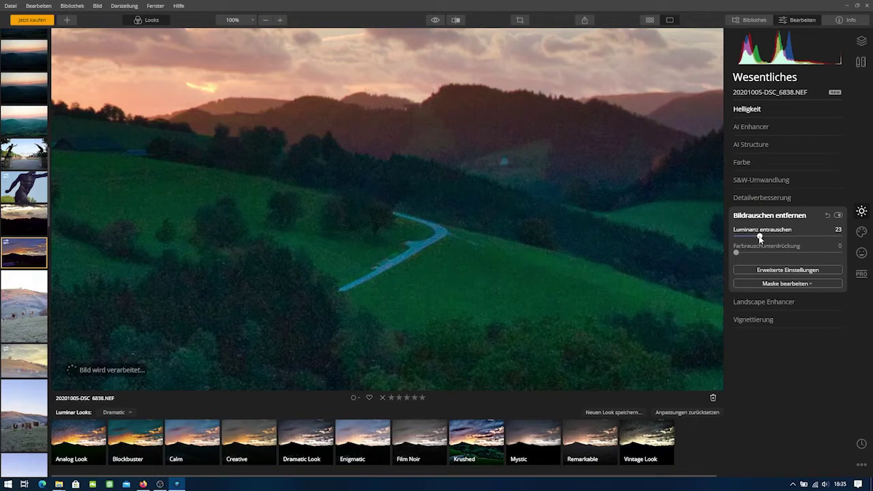
left_click_drag(761, 238, 773, 238)
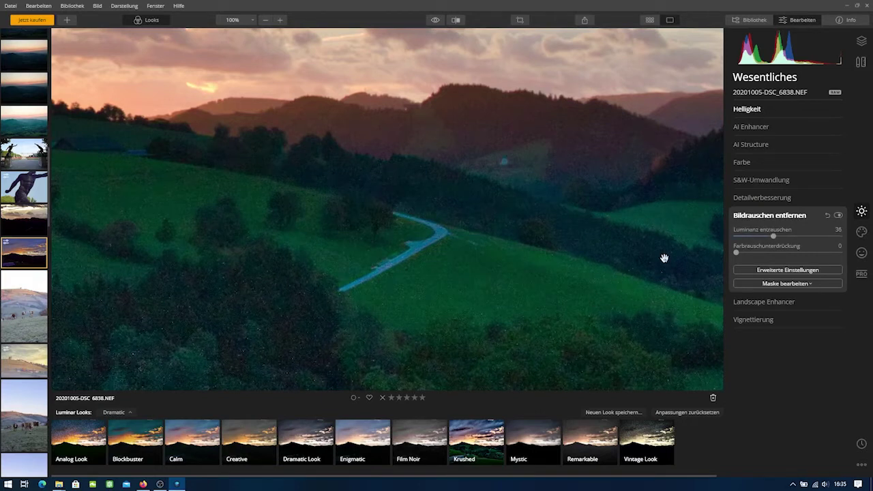
Set Sharpen to 25 and Medium Details to 11, then toggle noise removal off and on.
left_click(763, 198)
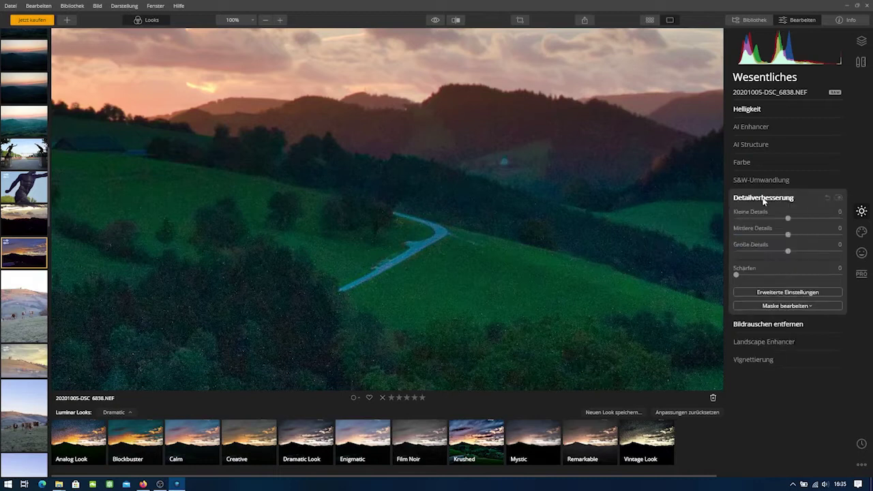
left_click_drag(739, 274, 762, 274)
left_click_drag(789, 235, 796, 236)
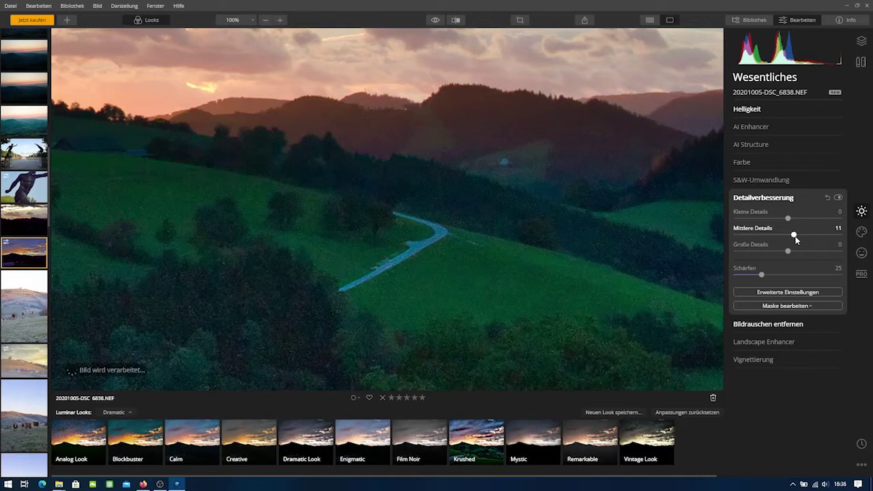
left_click(768, 324)
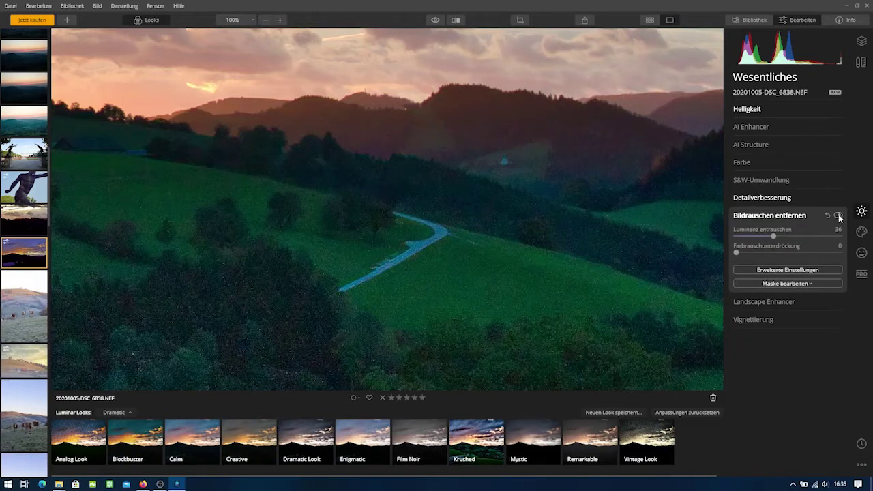
left_click(838, 216)
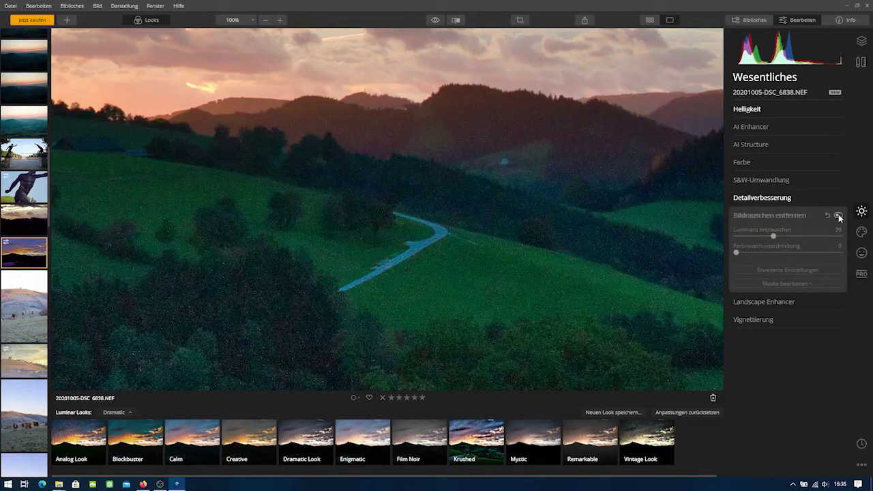
left_click(839, 216)
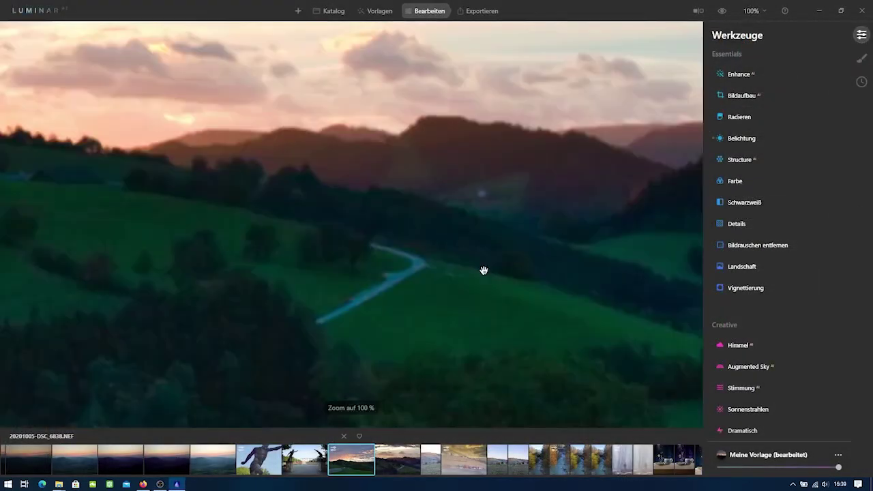
Zoom to 100% on the hillside and apply luminance denoising in Luminar AI.
left_click(483, 271)
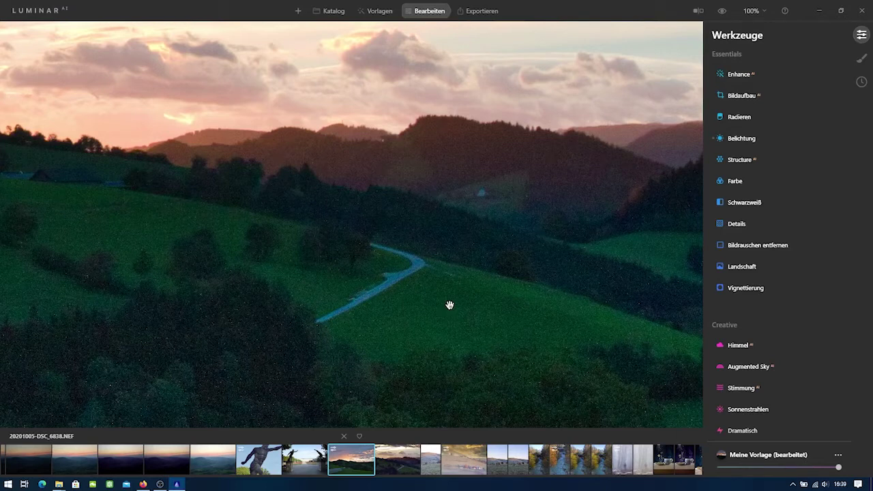
left_click(746, 248)
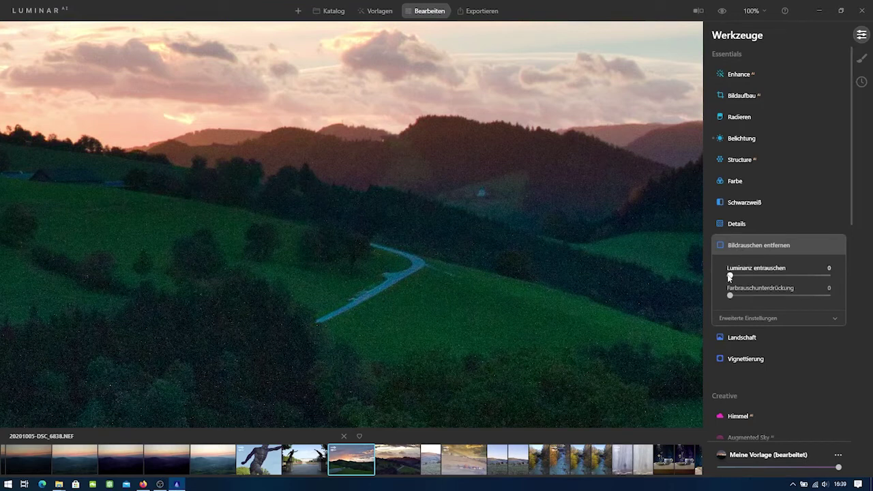
left_click_drag(730, 276, 743, 275)
Raise Details sharpening to 28 and switch noise removal off to compare.
left_click(735, 225)
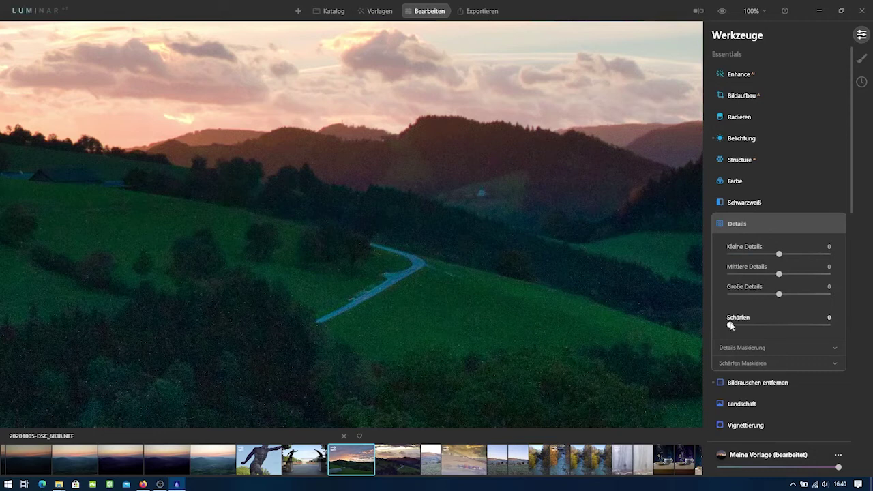
left_click_drag(730, 326, 760, 326)
left_click(757, 382)
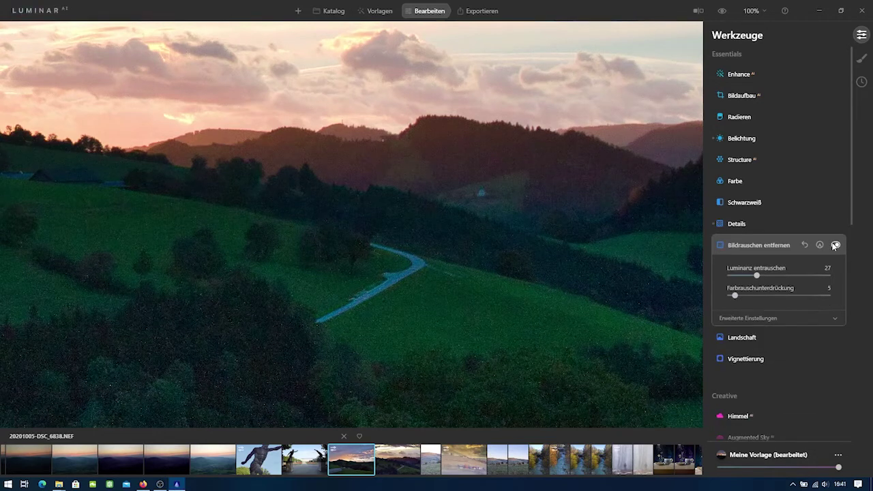
left_click(835, 245)
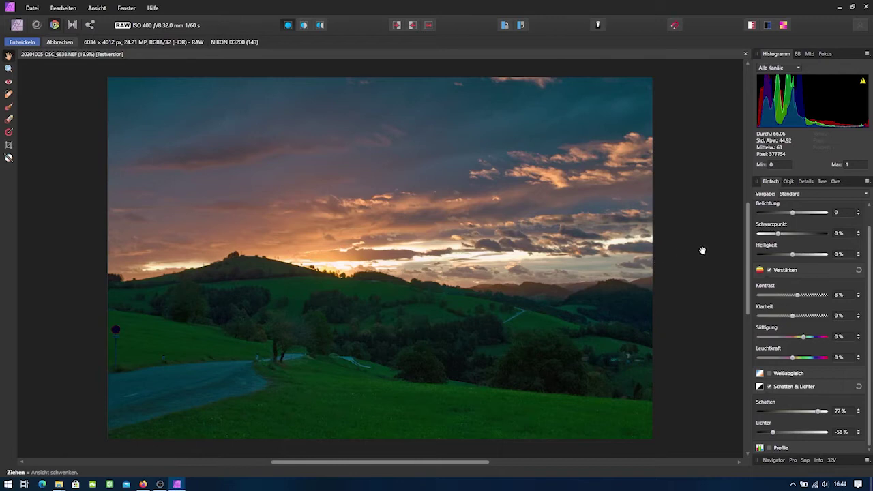
At 100% zoom, set noise reduction to luminance 8% and colour 12%.
left_click(808, 182)
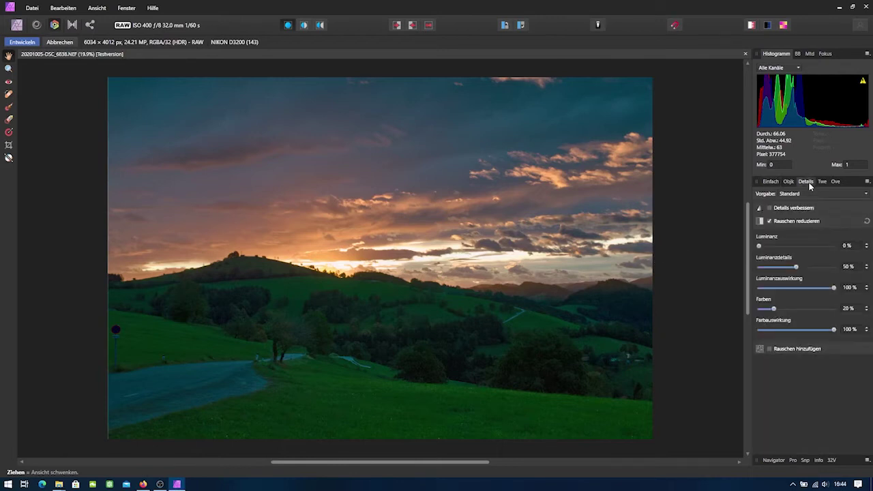
key("z")
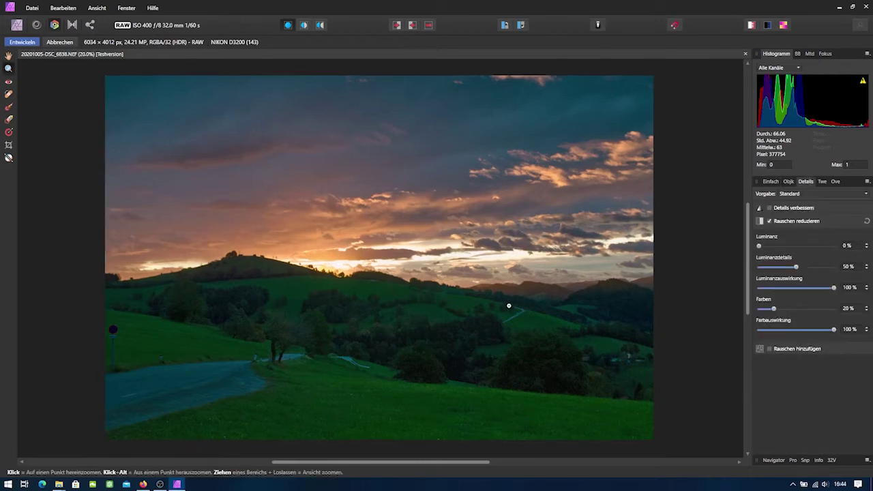
left_click(509, 306)
left_click(505, 300)
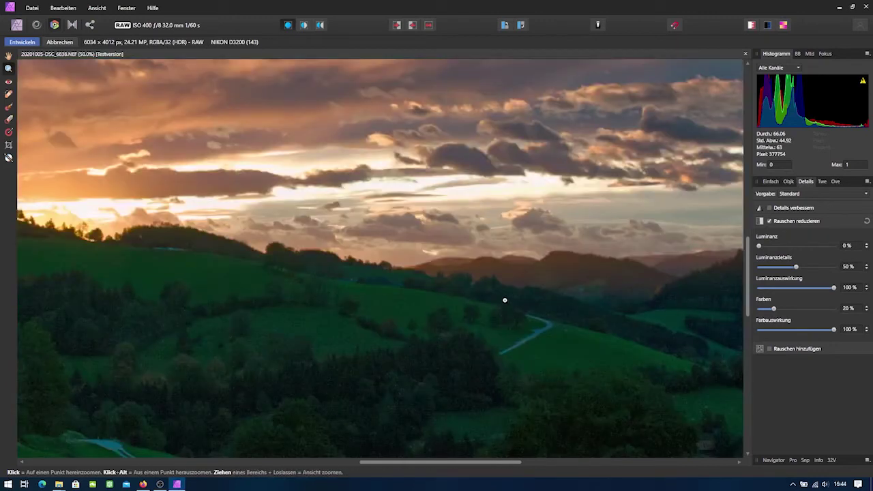
left_click(505, 300)
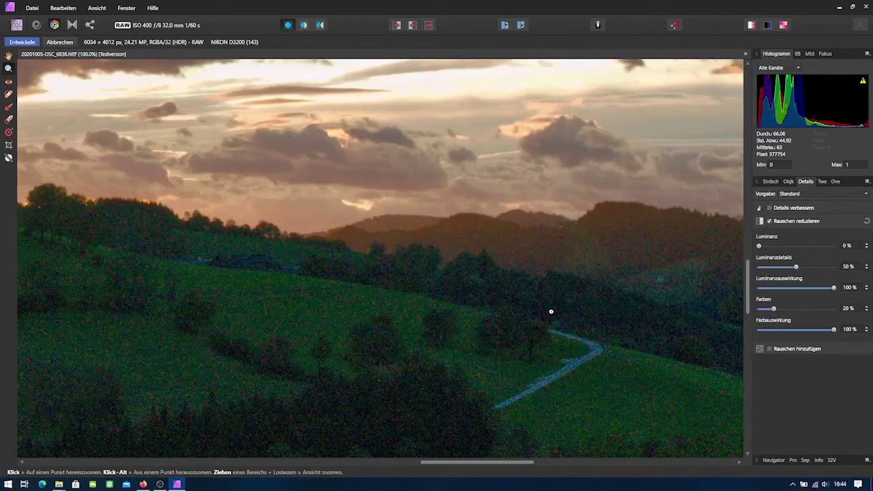
left_click_drag(776, 309, 779, 310)
left_click(787, 309)
left_click_drag(758, 246, 789, 247)
left_click(778, 247)
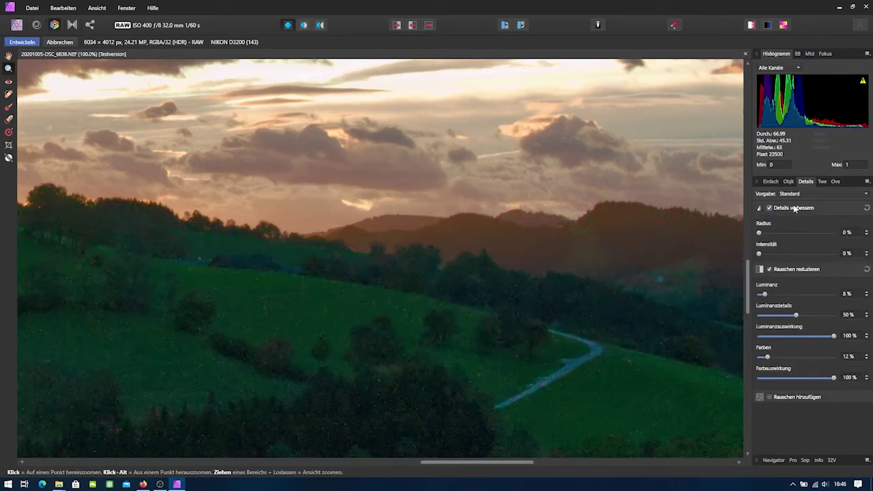
Leave Enhance Detail unticked after comparing, and develop the RAW.
left_click(794, 209)
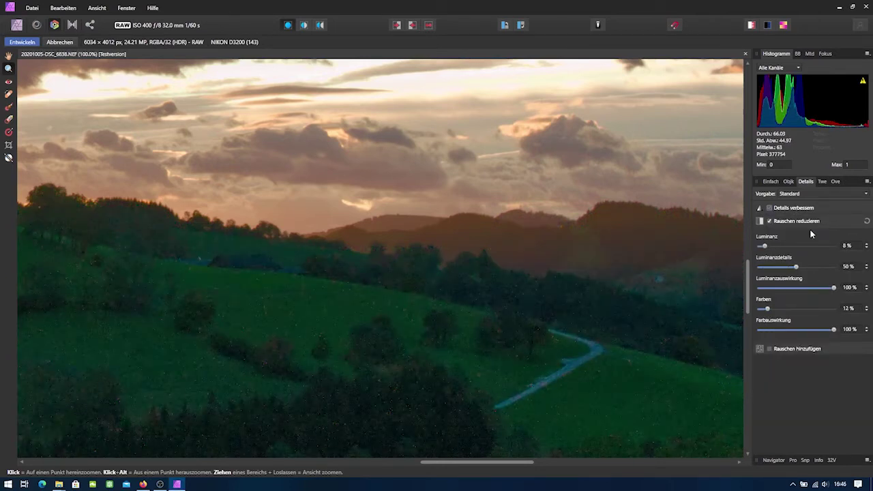
key("ctrl+z")
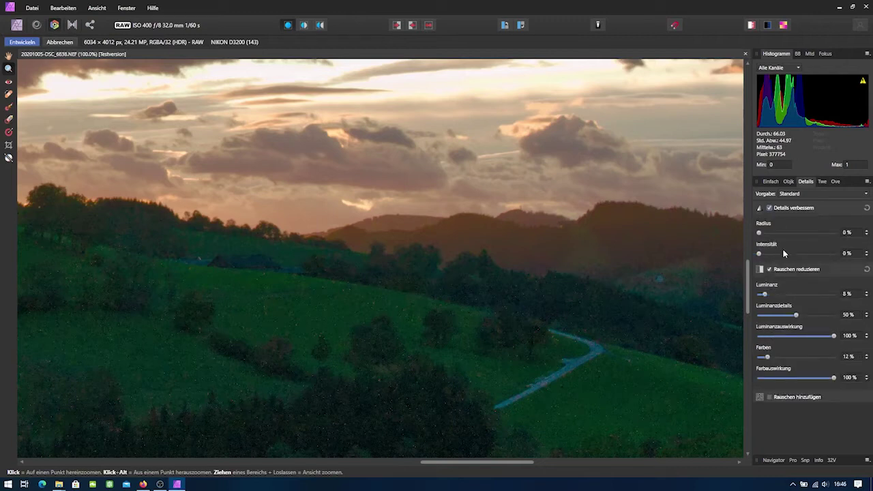
left_click(779, 208)
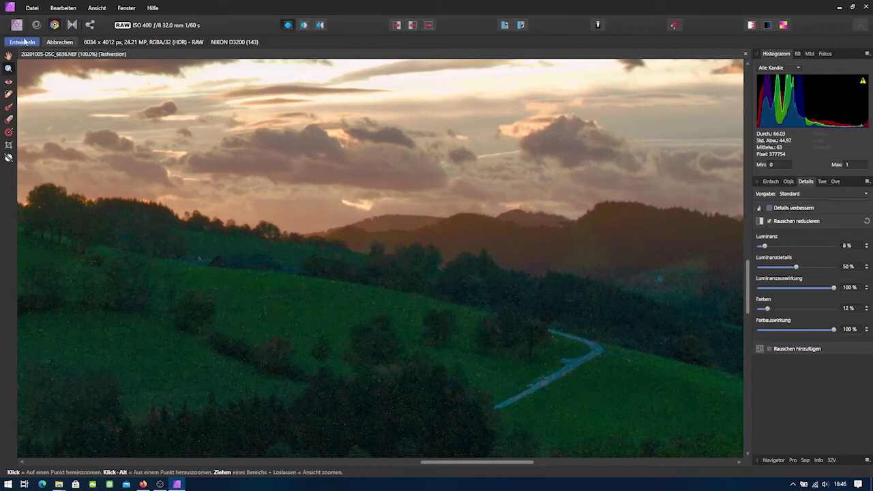
left_click(22, 42)
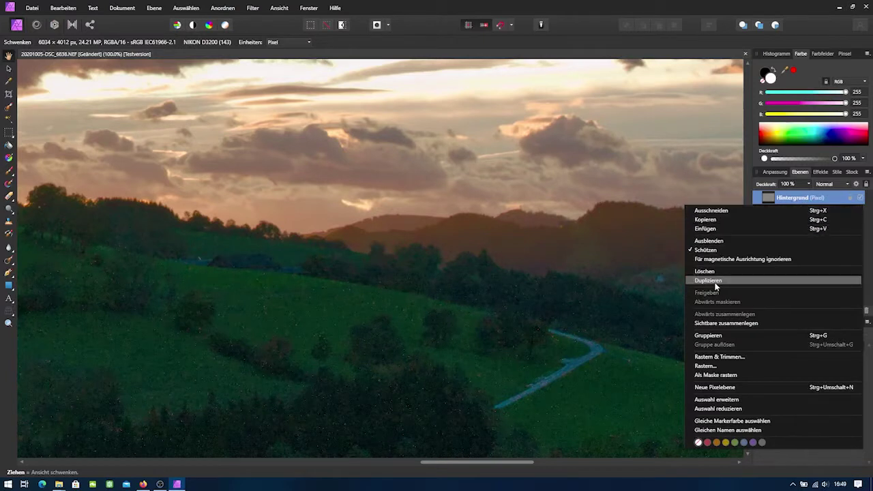
Duplicate the Hintergrund layer and name the copy 'Hintergrund Kopie'.
left_click(713, 280)
double_click(816, 198)
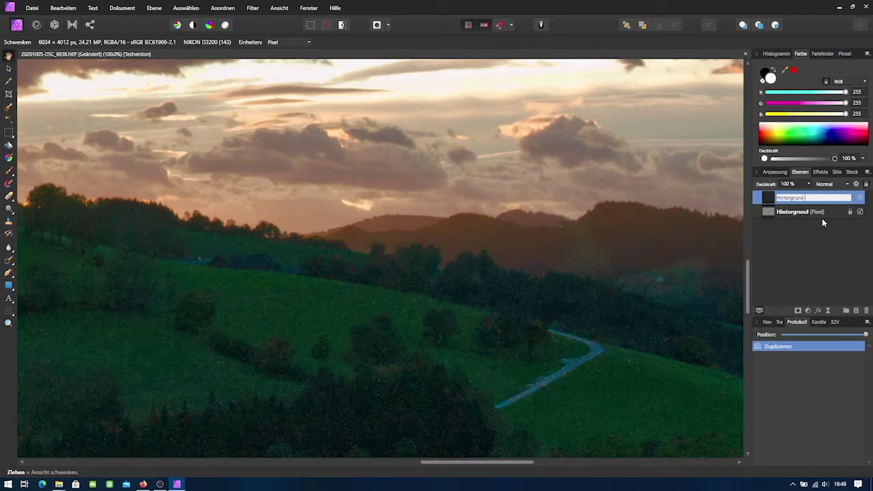
type("Kopie")
key("Return")
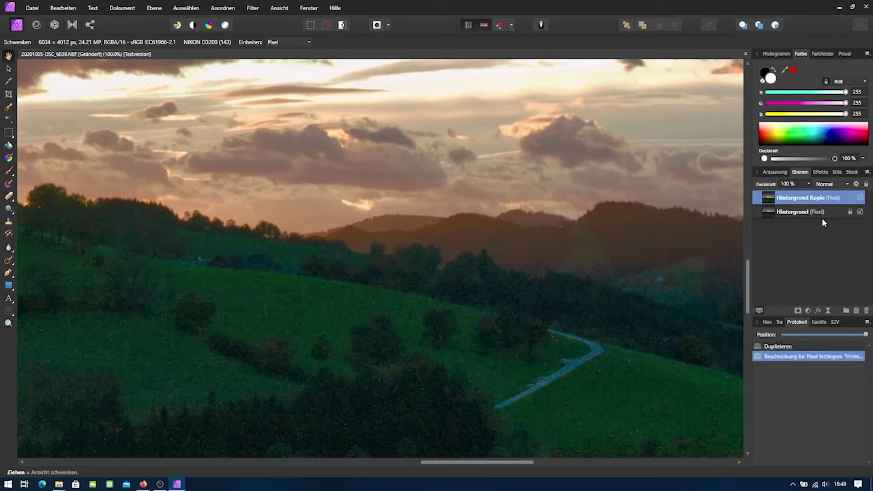
Apply a High Pass (Hochpass) filter with 0.8 px radius to the Hintergrund Kopie layer.
left_click(253, 9)
mouse_move(170, 37)
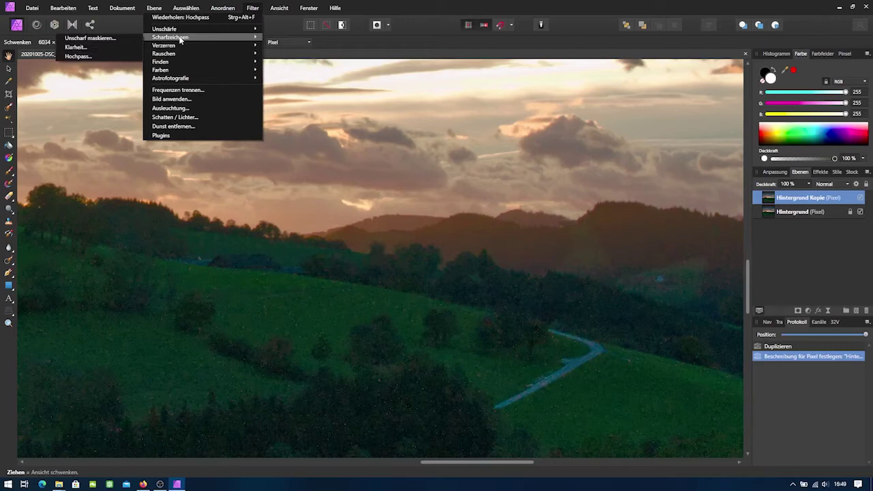
left_click(82, 58)
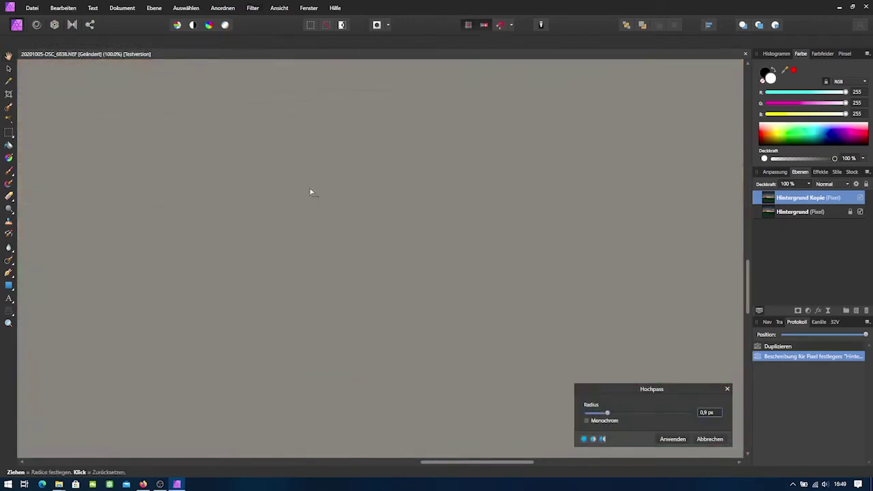
left_click_drag(624, 413, 609, 414)
mouse_move(608, 414)
left_mouse_down()
mouse_move(692, 414)
mouse_move(684, 415)
left_mouse_up()
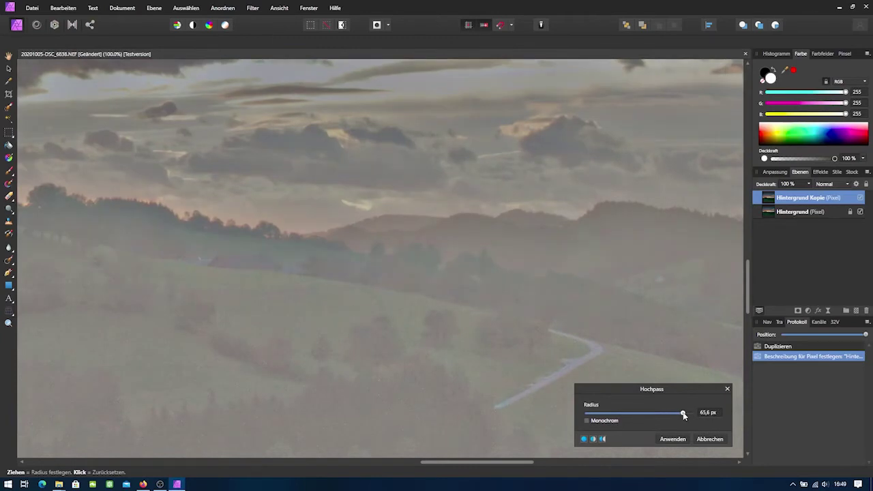
left_click_drag(684, 414, 575, 420)
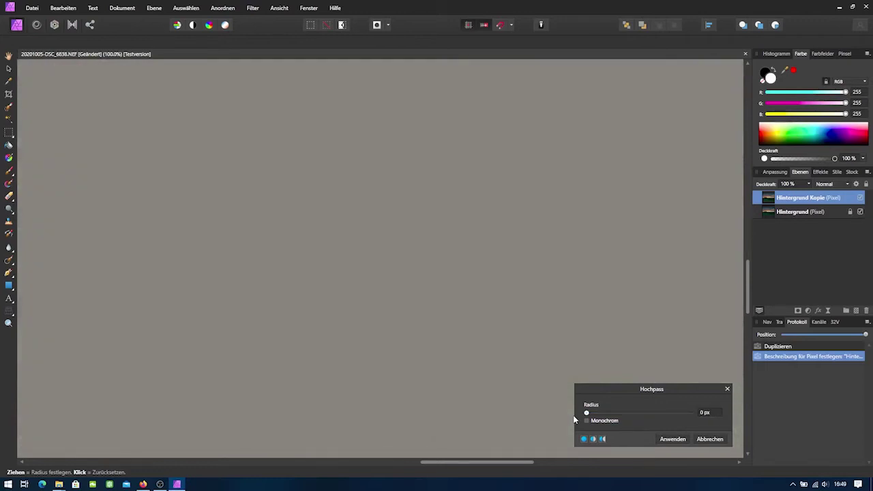
left_click_drag(587, 414, 610, 414)
left_click_drag(610, 414, 613, 417)
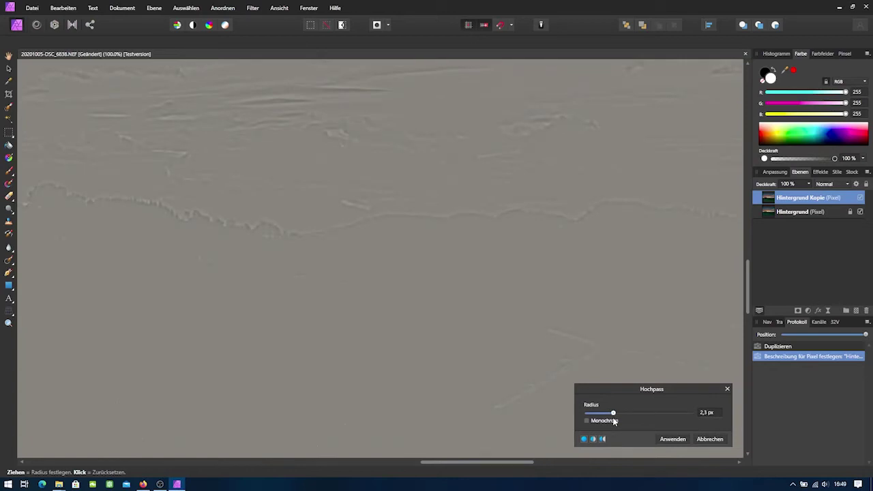
left_click_drag(614, 421, 606, 422)
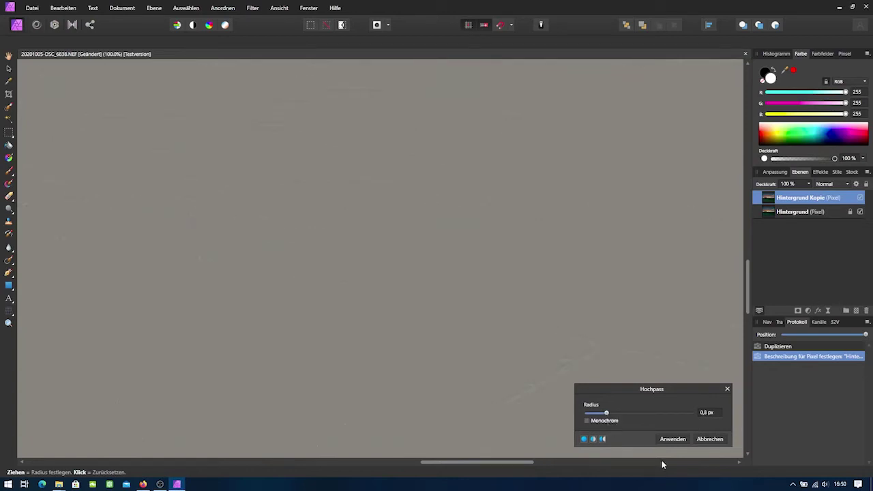
left_click(679, 439)
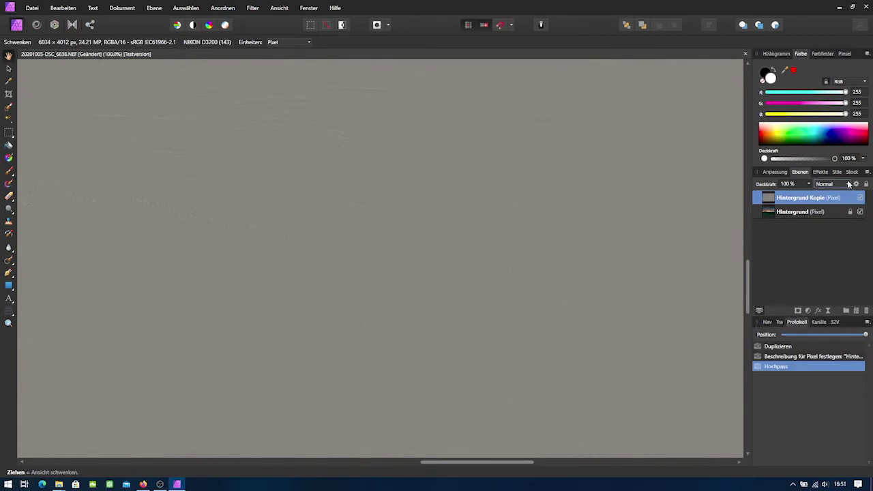
Set the Hintergrund Kopie blend mode to Lineares Licht, then hide it to compare.
left_click(849, 186)
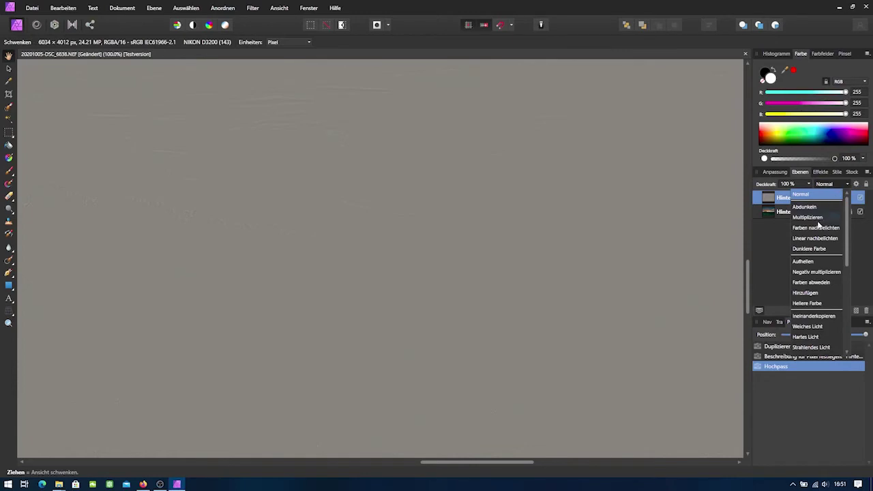
scroll(819, 300, "down", 1)
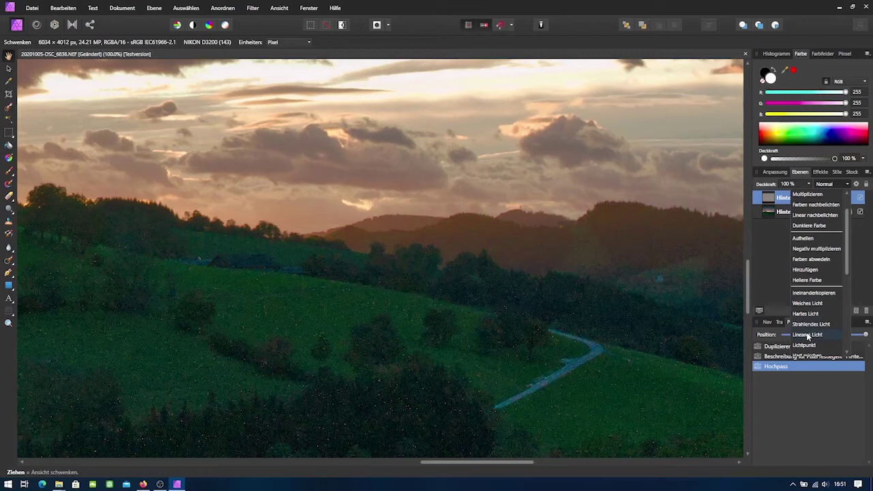
left_click(807, 335)
left_click(861, 198)
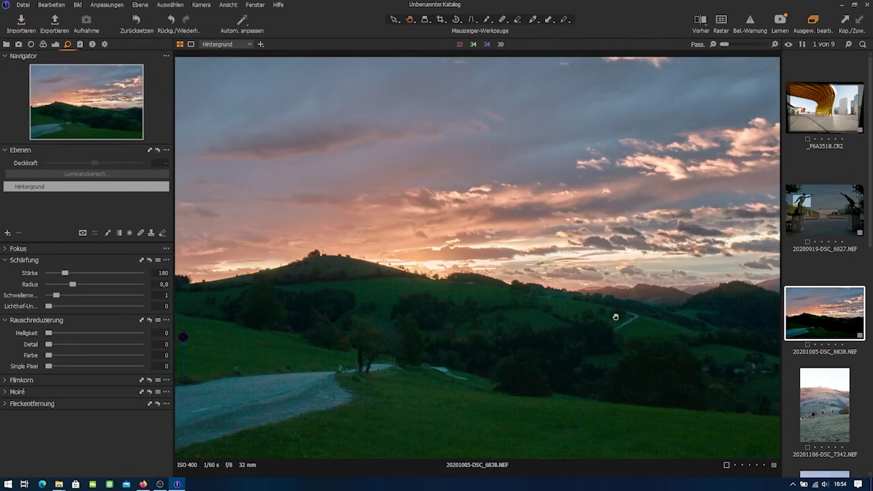
Zoom in on the road in Capture One and set colour noise reduction to 8.
scroll(615, 316, "up", 5)
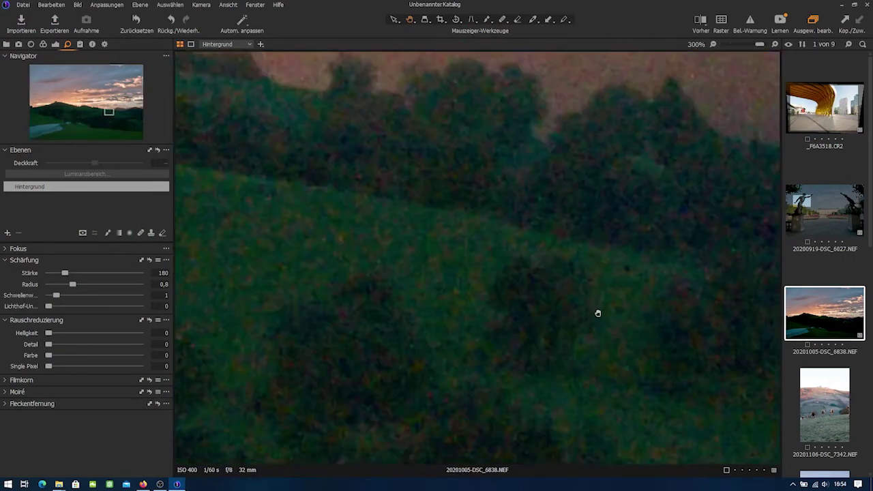
scroll(622, 314, "down", 3)
scroll(618, 314, "up", 2)
left_click_drag(618, 314, 351, 298)
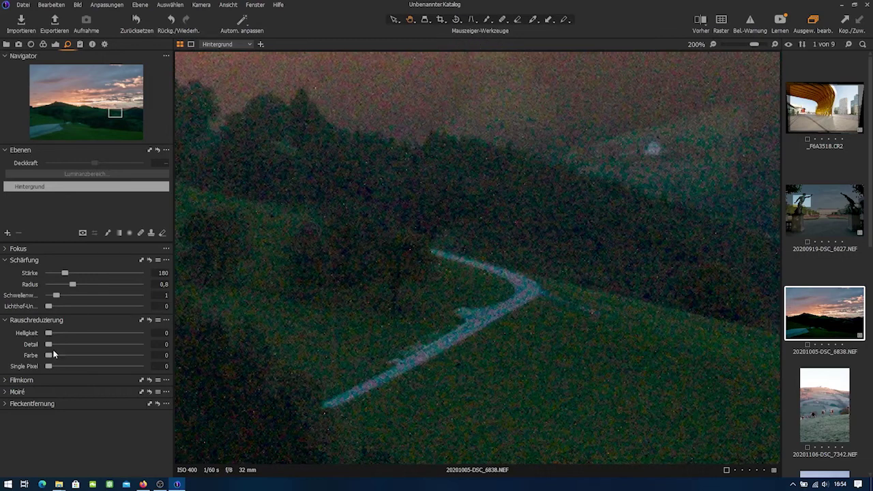
left_click_drag(48, 355, 70, 337)
Set luminance noise reduction to 24 and raise noise reduction detail to 39.
left_click_drag(348, 300, 380, 313)
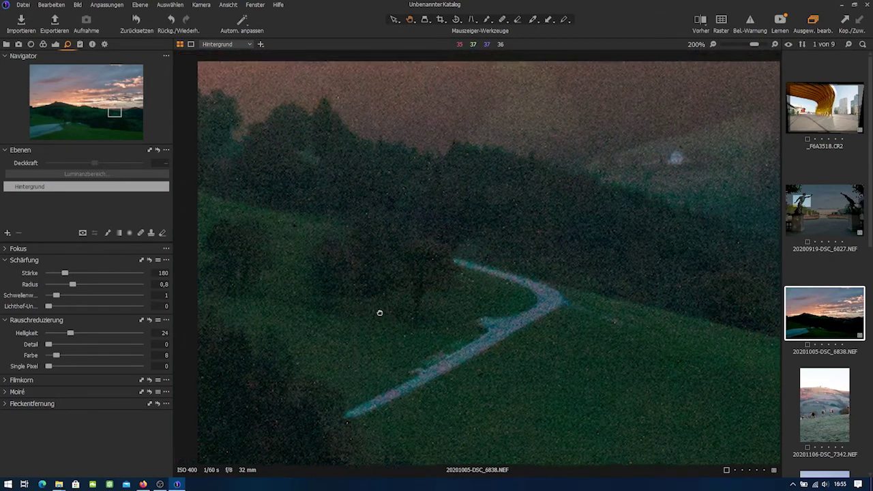
left_click_drag(49, 345, 83, 333)
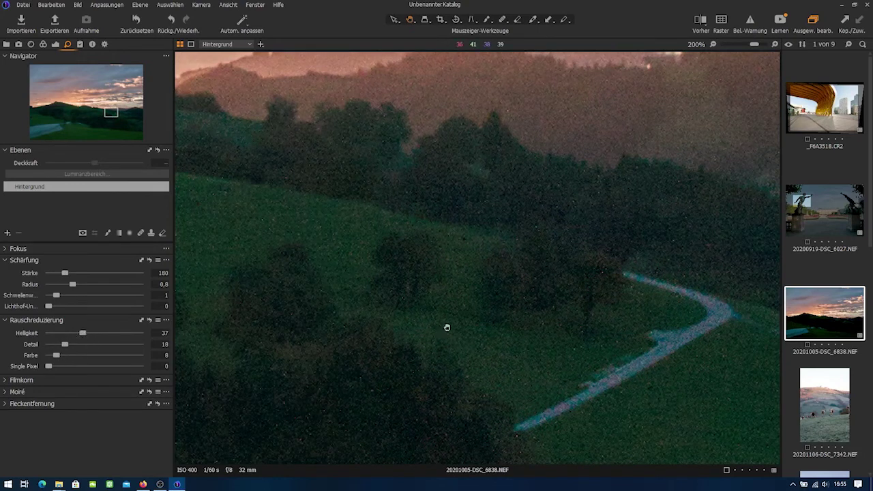
mouse_move(65, 344)
left_mouse_down()
mouse_move(84, 344)
mouse_move(88, 333)
mouse_move(64, 356)
mouse_move(72, 359)
left_mouse_up()
Raise sharpening amount to 309, then compare luminance noise reduction off and restored to about 54.
left_click_drag(64, 274, 87, 274)
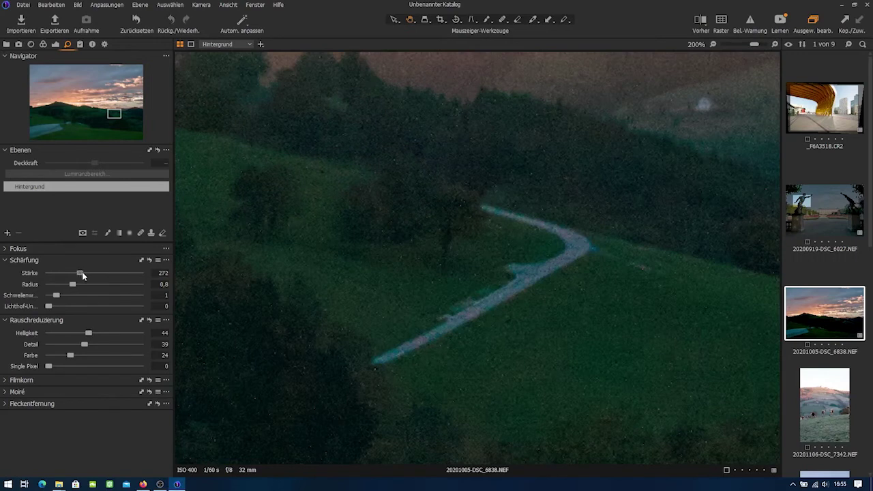
left_click_drag(87, 333, 35, 337)
left_click_drag(48, 334, 97, 335)
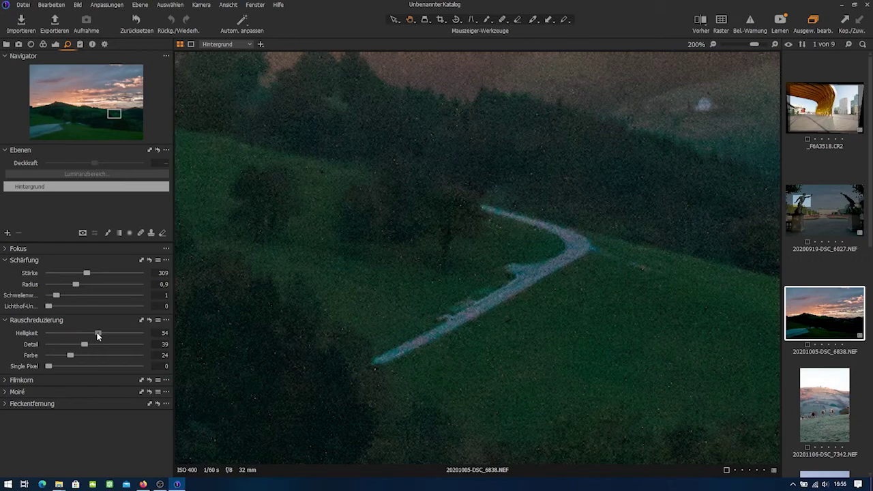